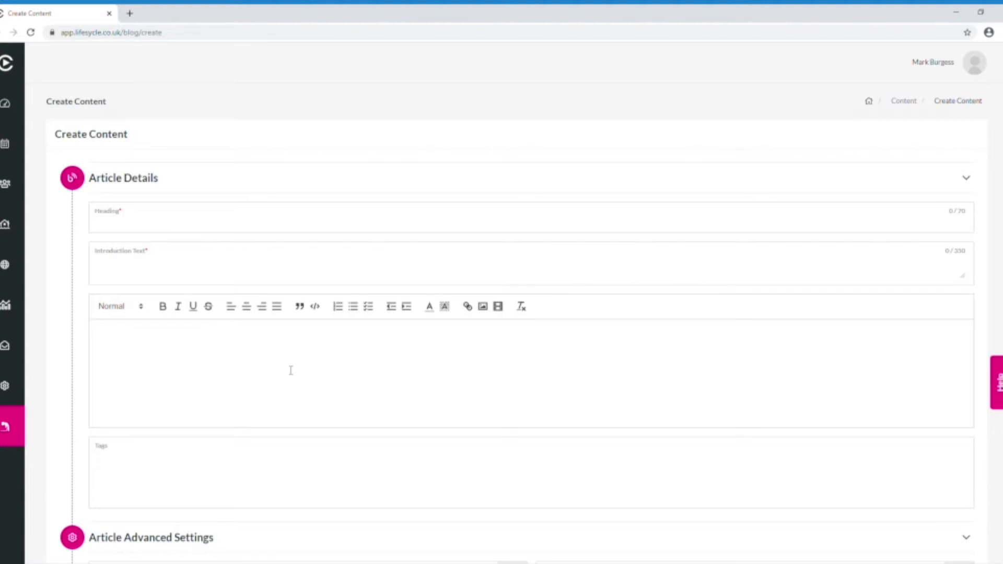
Step: Enter the article heading "Lifesycle is great" and the introduction text "Why Lifesycle is changing the way estate agents work"
{"action": "left_click", "coordinate": [119, 224]}
{"action": "type", "text": "Lifesycle is great"}
{"action": "key", "text": "Tab"}
{"action": "left_click", "coordinate": [113, 264]}
{"action": "type", "text": "Why Lifesycle i"}
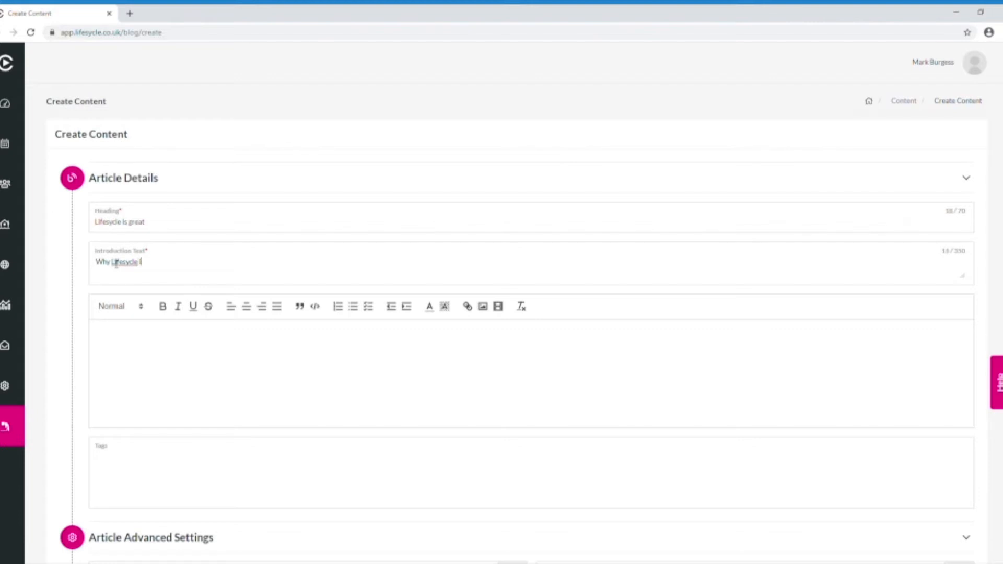
{"action": "type", "text": "s changing the way estate agents work"}
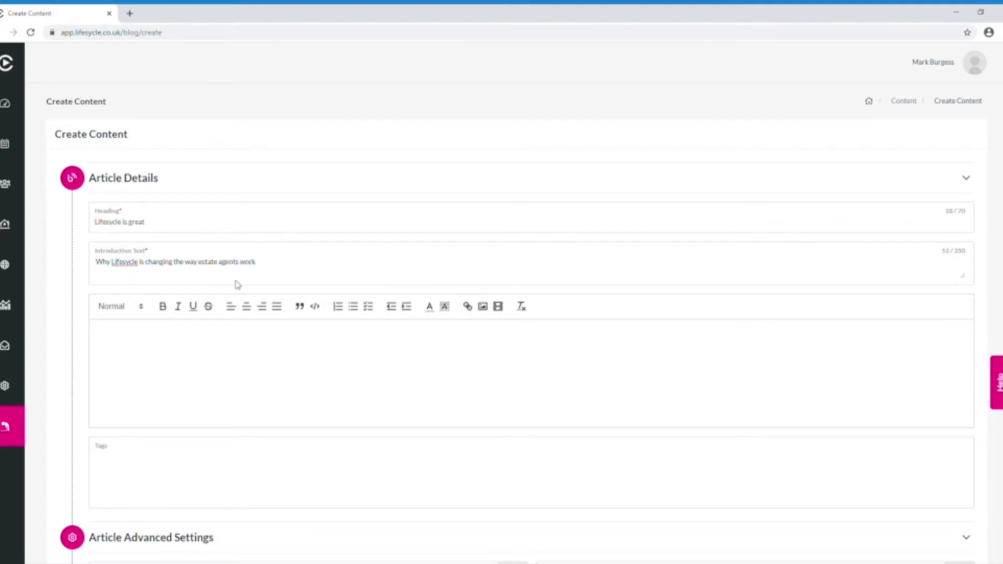
Step: Fill the article body with three lines of random placeholder text
{"action": "left_click", "coordinate": [145, 336]}
{"action": "type", "text": "wojlnjbdl"}
{"action": "type", "text": "lvnqjhvbakjvbaknagn"}
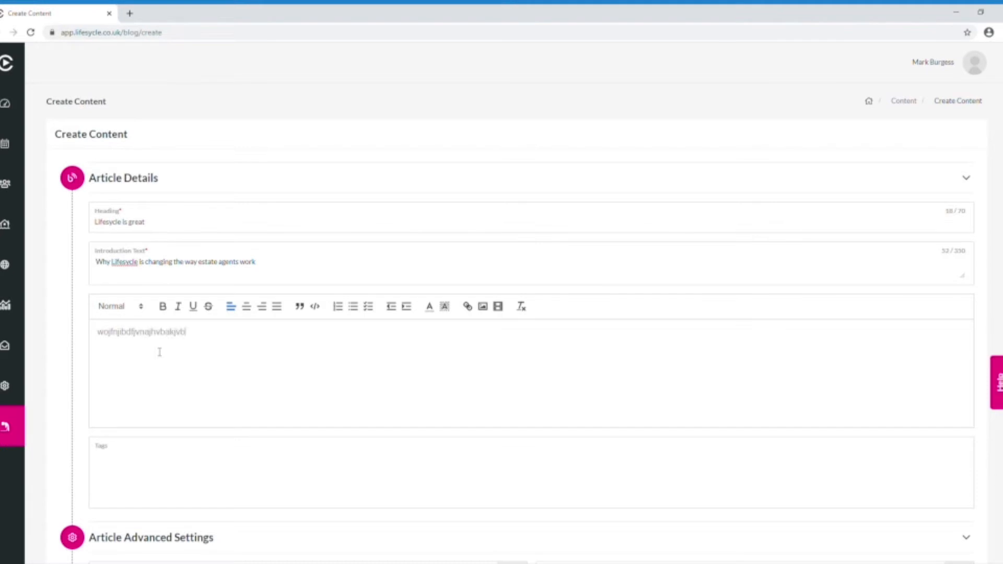
{"action": "key", "text": "Return"}
{"action": "type", "text": "aekjfnekjnejklnekjfn"}
{"action": "key", "text": "Return"}
{"action": "type", "text": "kjsfbskjfnskjfnskjfns"}
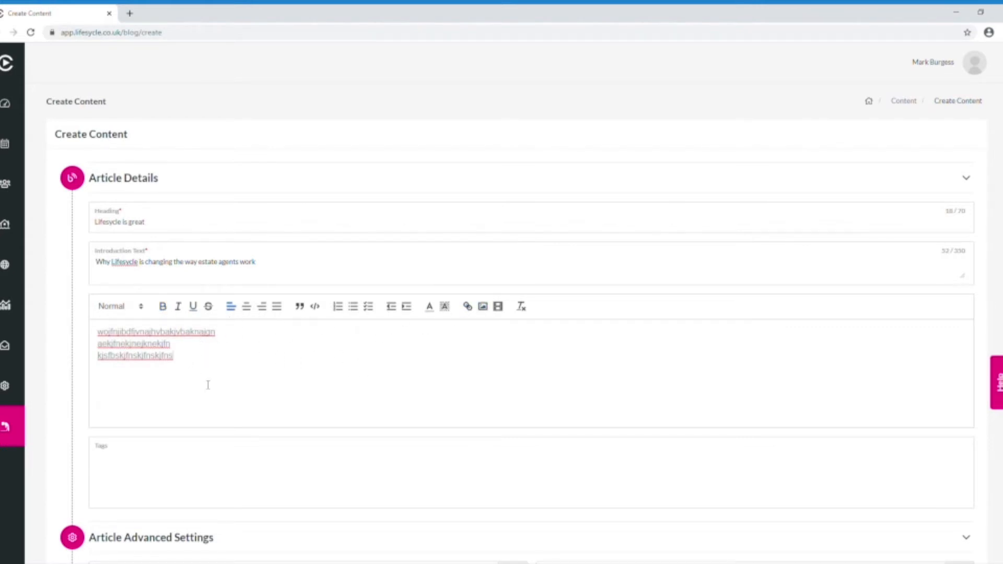
Step: Add the tag "Software" to the article
{"action": "scroll", "coordinate": [209, 386], "scroll_direction": "down", "scroll_amount": 3}
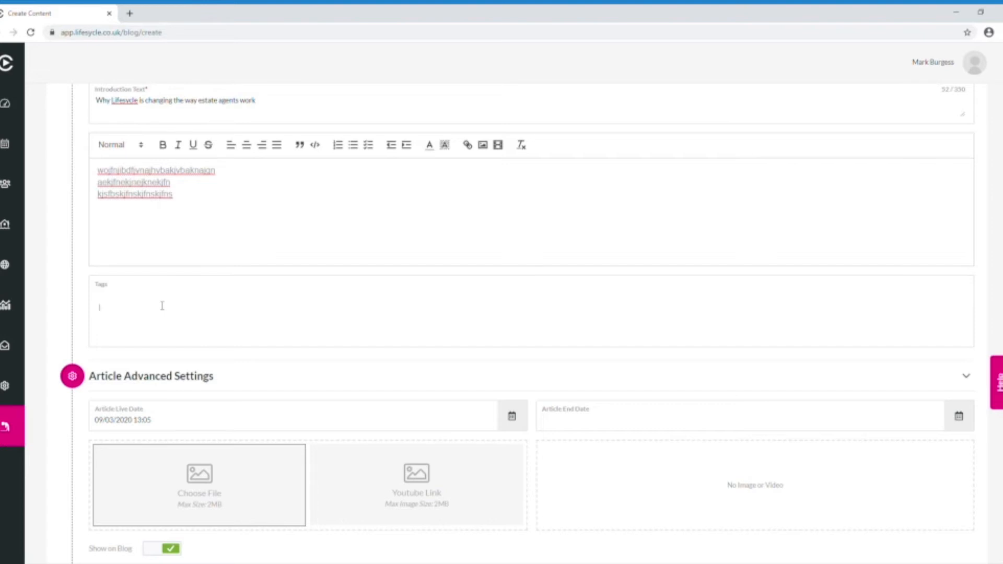
{"action": "type", "text": "Software"}
{"action": "key", "text": "Return"}
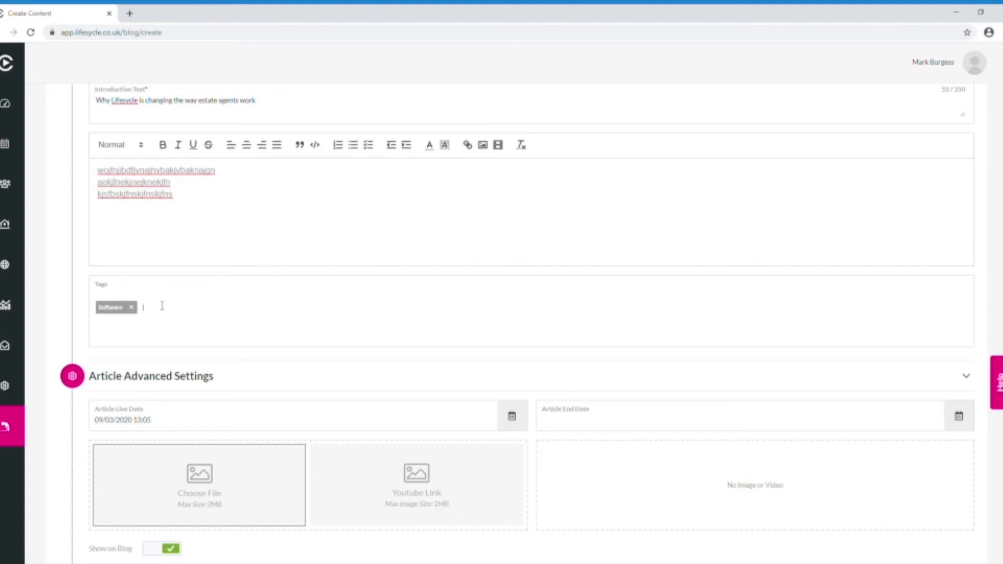
Step: Choose a YouTube link as the article's media type in the advanced settings
{"action": "scroll", "coordinate": [162, 306], "scroll_direction": "down", "scroll_amount": 2}
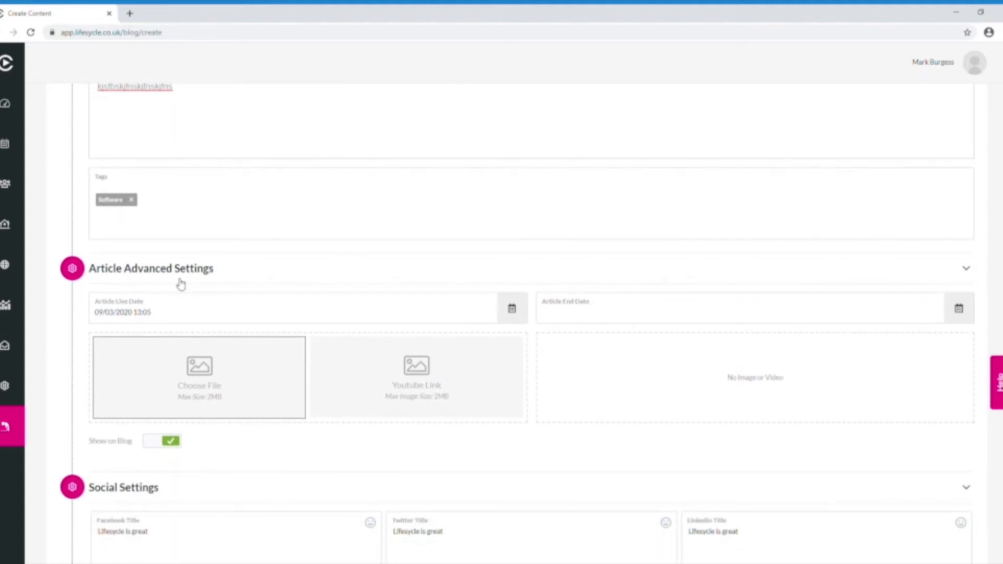
{"action": "scroll", "coordinate": [181, 282], "scroll_direction": "down", "scroll_amount": 2}
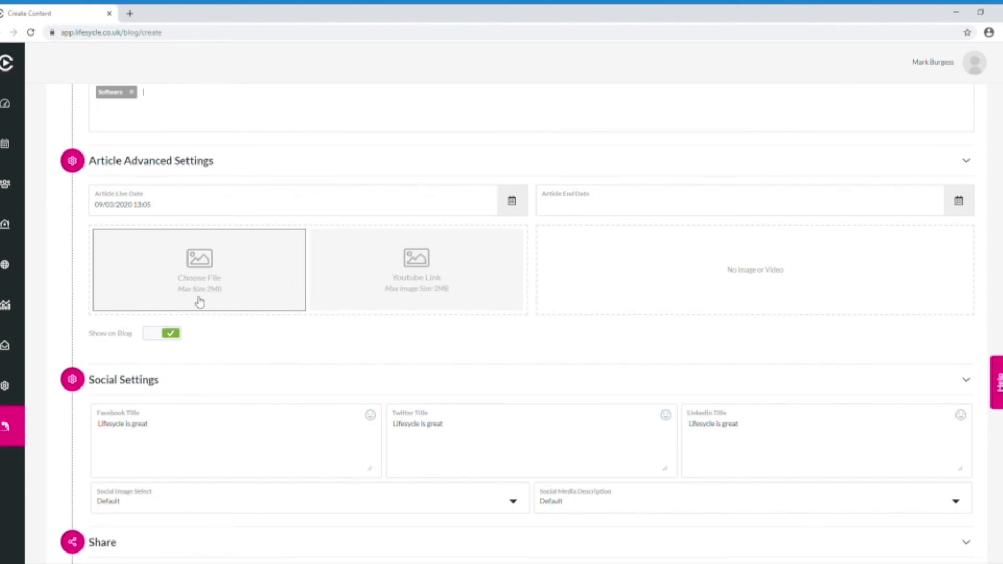
{"action": "left_click", "coordinate": [438, 277]}
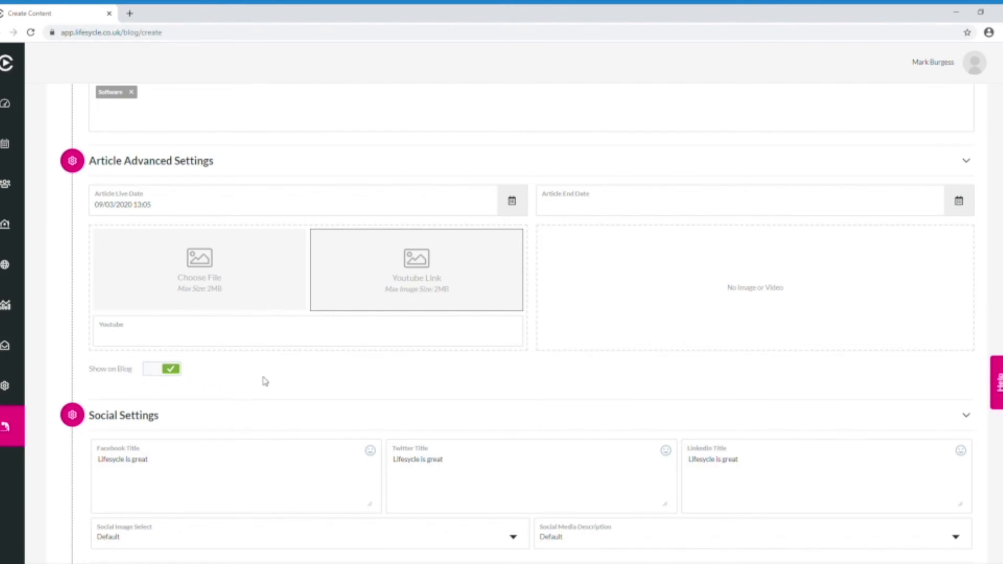
Step: Review the Facebook, Twitter and LinkedIn titles, the social image options and the sharing settings of the article
{"action": "scroll", "coordinate": [262, 380], "scroll_direction": "down", "scroll_amount": 3}
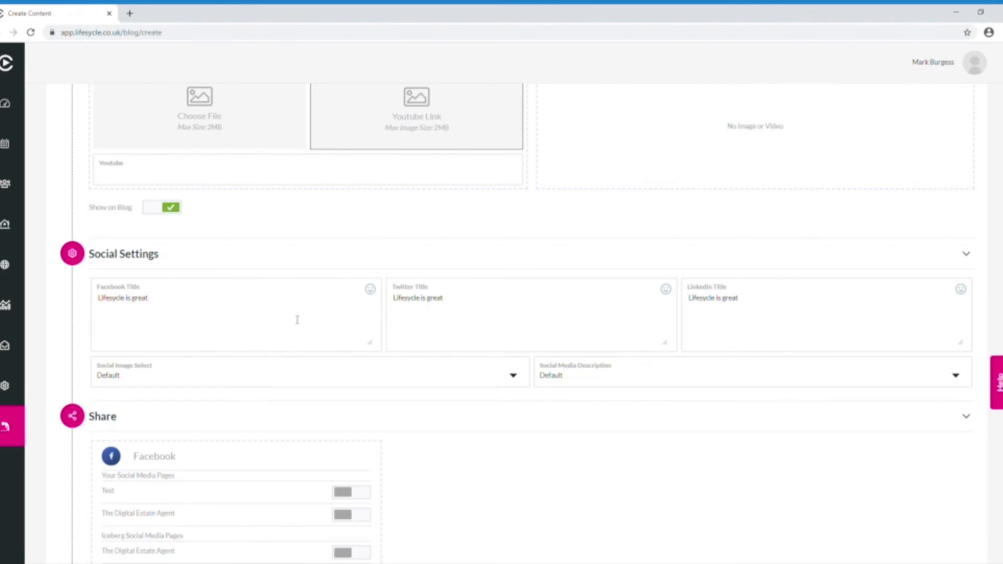
{"action": "triple_click", "coordinate": [138, 305]}
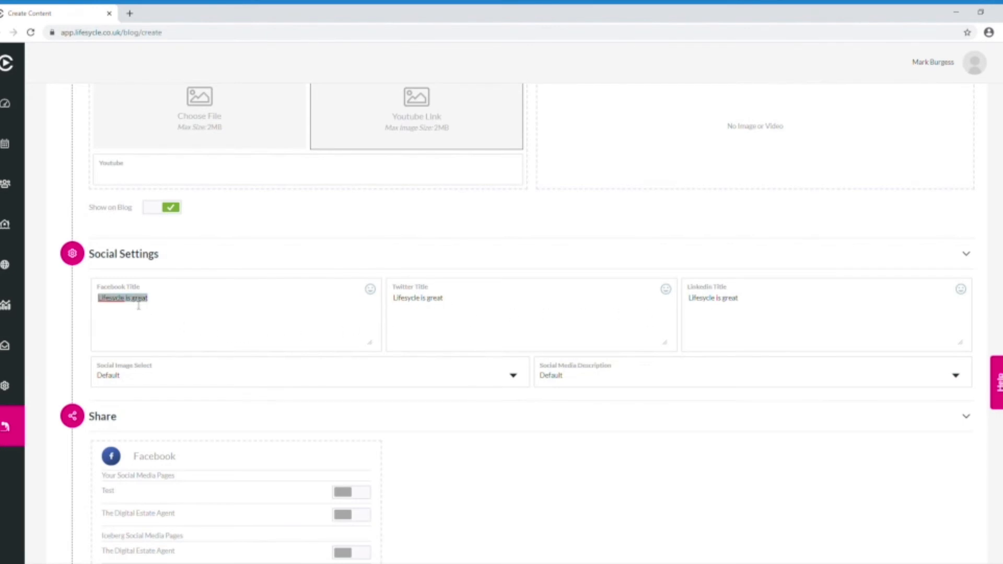
{"action": "triple_click", "coordinate": [424, 299]}
{"action": "triple_click", "coordinate": [725, 299]}
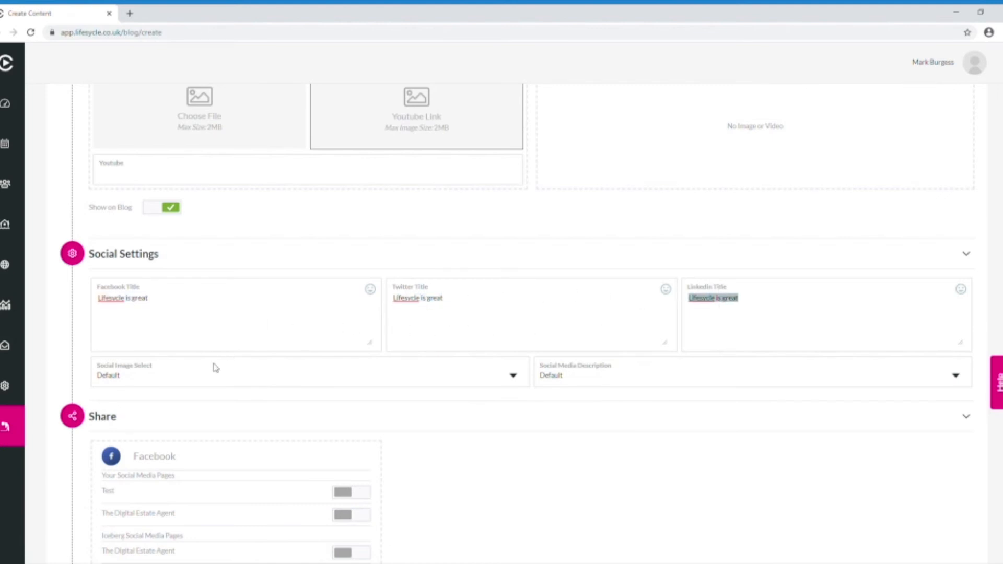
{"action": "left_click", "coordinate": [514, 381]}
{"action": "scroll", "coordinate": [462, 399], "scroll_direction": "down", "scroll_amount": 3}
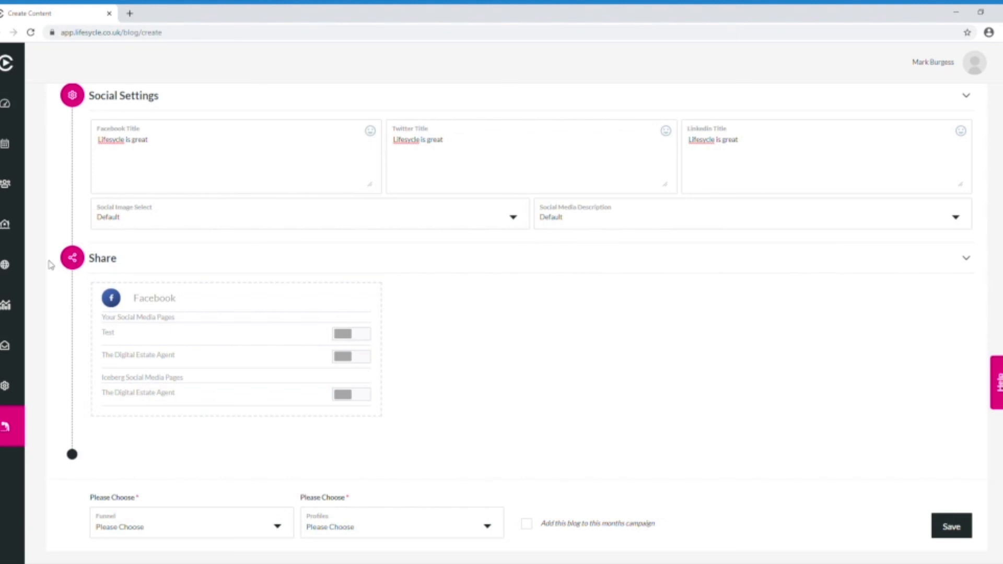
Step: Open the Content list under Marketing & Autopilot and browse the existing articles
{"action": "left_click", "coordinate": [9, 267]}
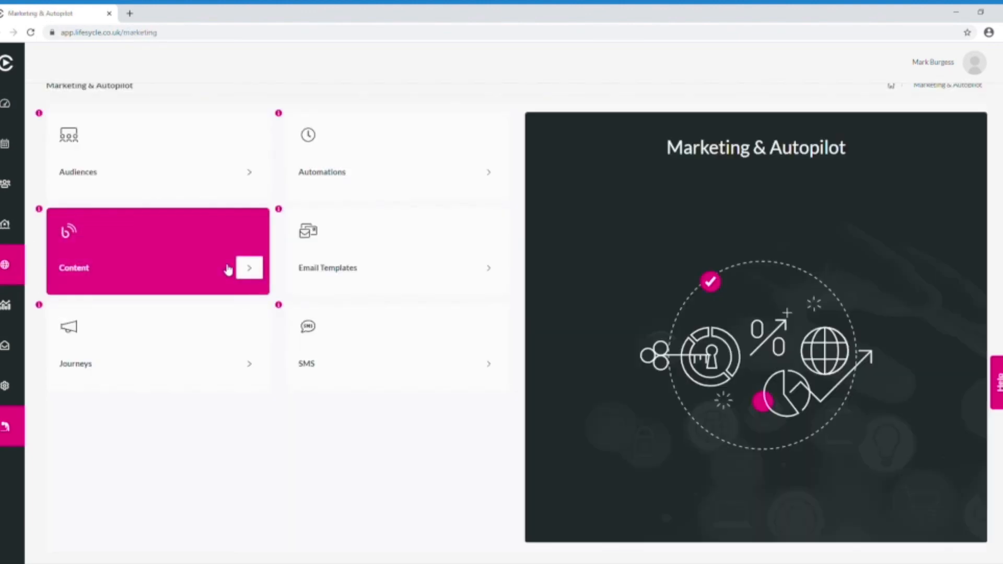
{"action": "left_click", "coordinate": [256, 268]}
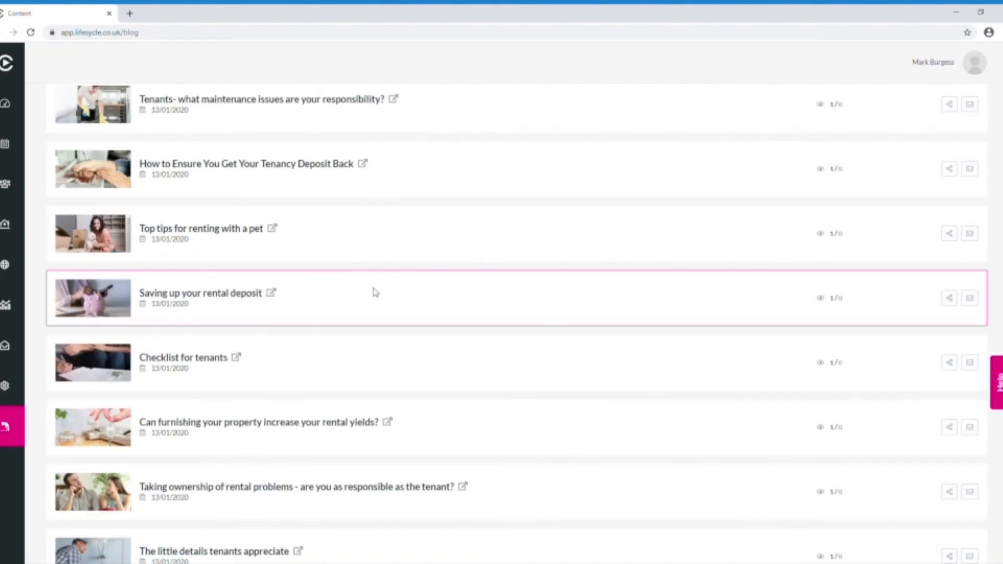
{"action": "scroll", "coordinate": [373, 289], "scroll_direction": "up", "scroll_amount": 13}
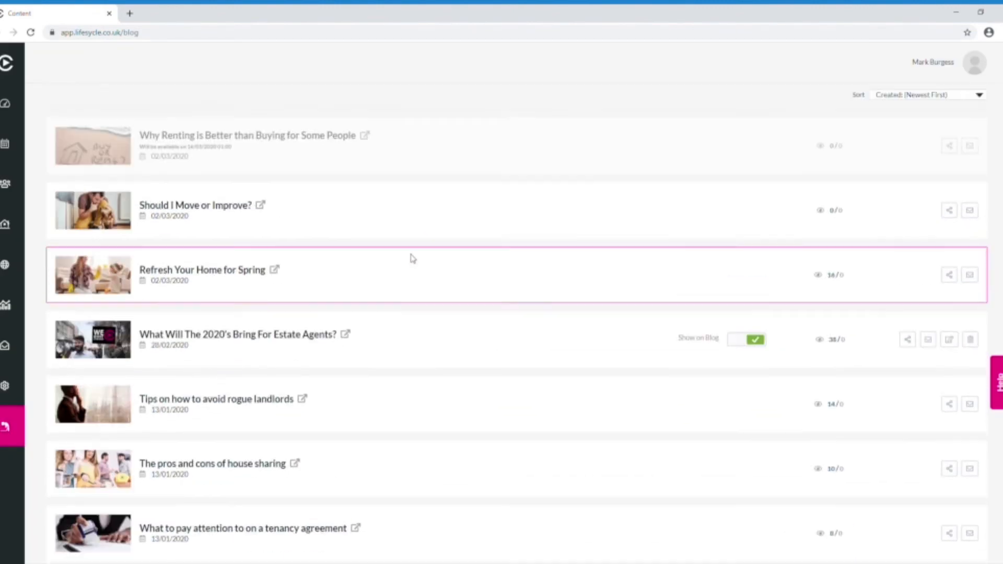
{"action": "scroll", "coordinate": [366, 334], "scroll_direction": "down", "scroll_amount": 5}
{"action": "scroll", "coordinate": [377, 348], "scroll_direction": "up", "scroll_amount": 5}
{"action": "scroll", "coordinate": [376, 345], "scroll_direction": "down", "scroll_amount": 3}
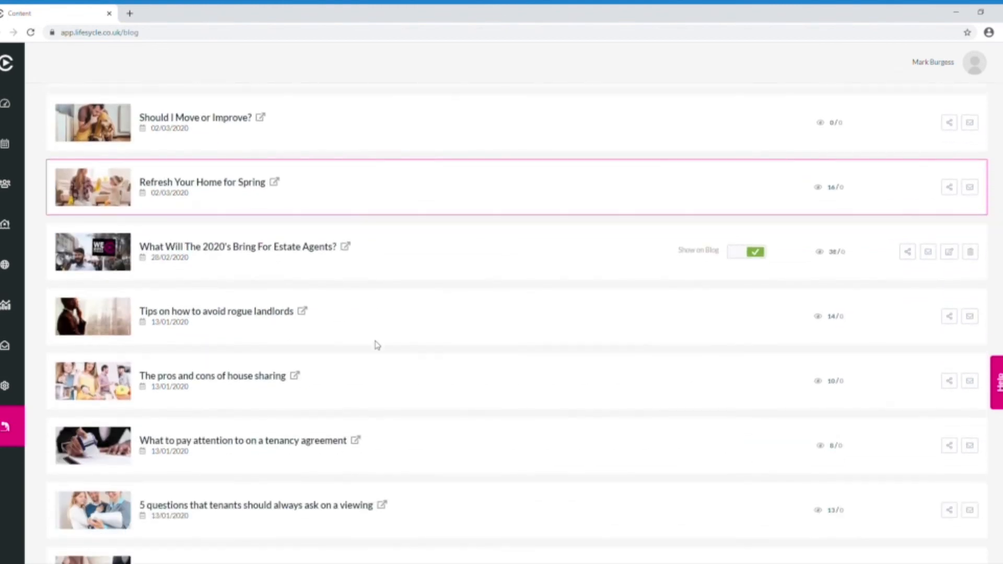
{"action": "scroll", "coordinate": [375, 345], "scroll_direction": "up", "scroll_amount": 3}
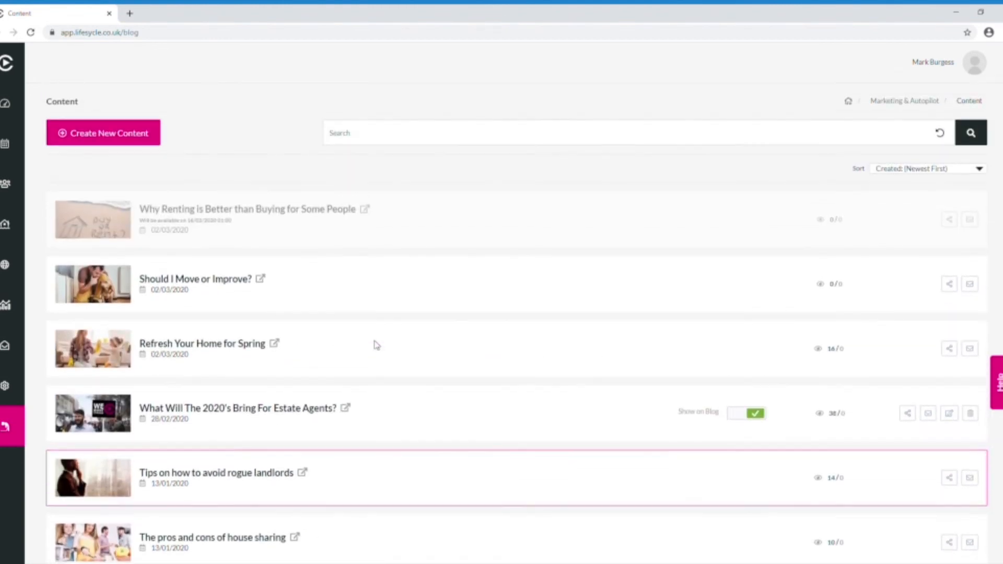